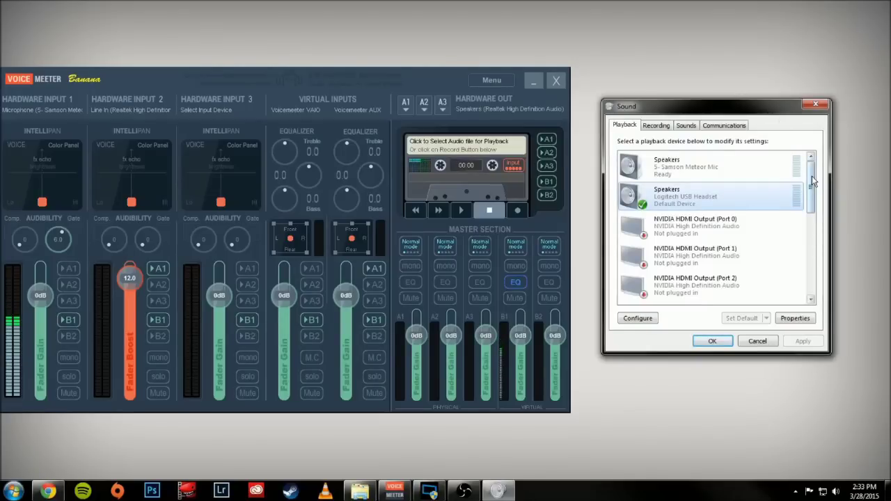
Set VoiceMeeter Aux Input as the default playback device, then check the A1 output device
drag(812, 176, 814, 258)
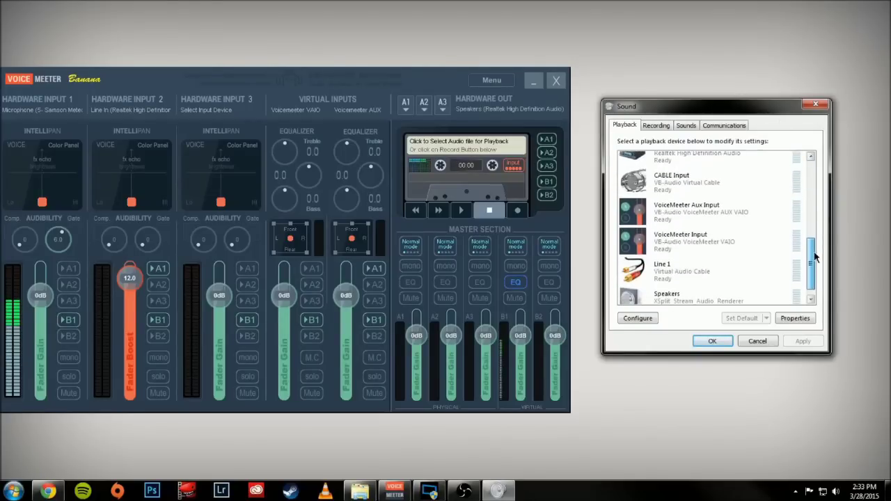
click(677, 214)
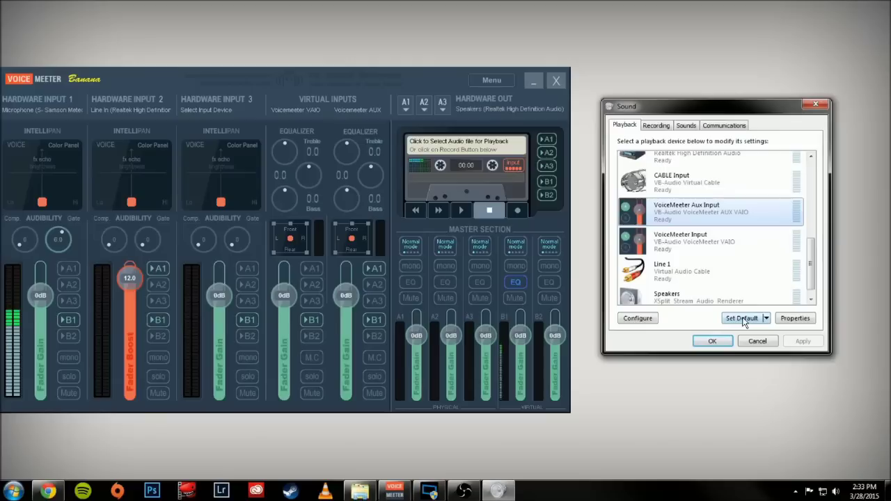
click(742, 319)
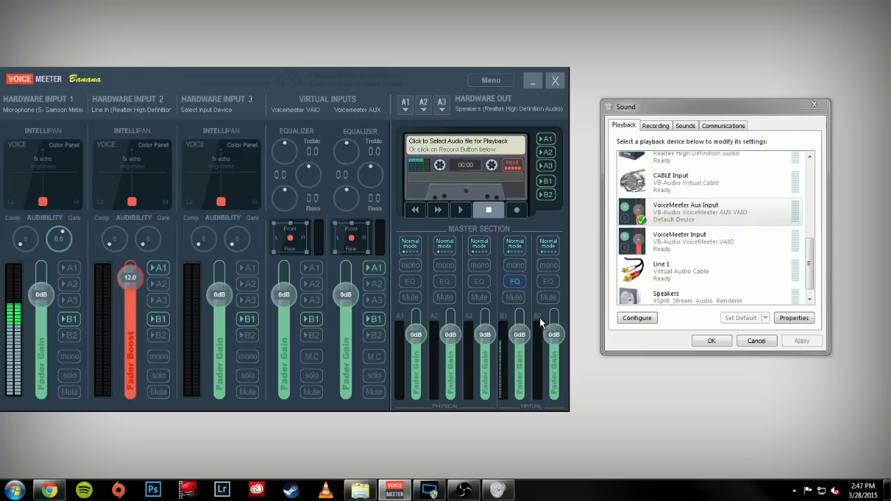
click(406, 105)
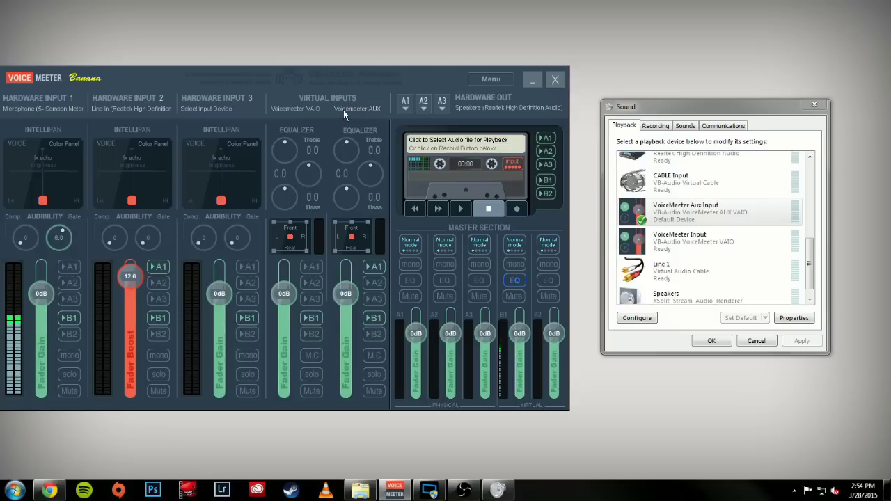
click(679, 211)
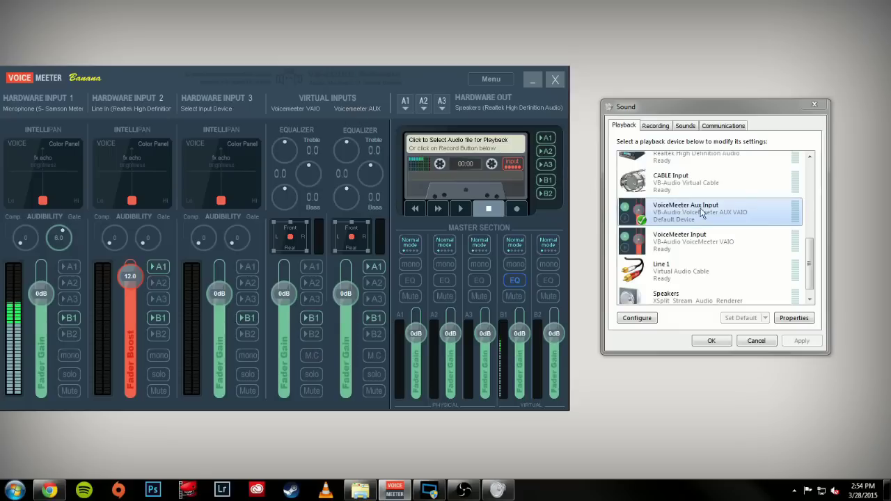
click(356, 125)
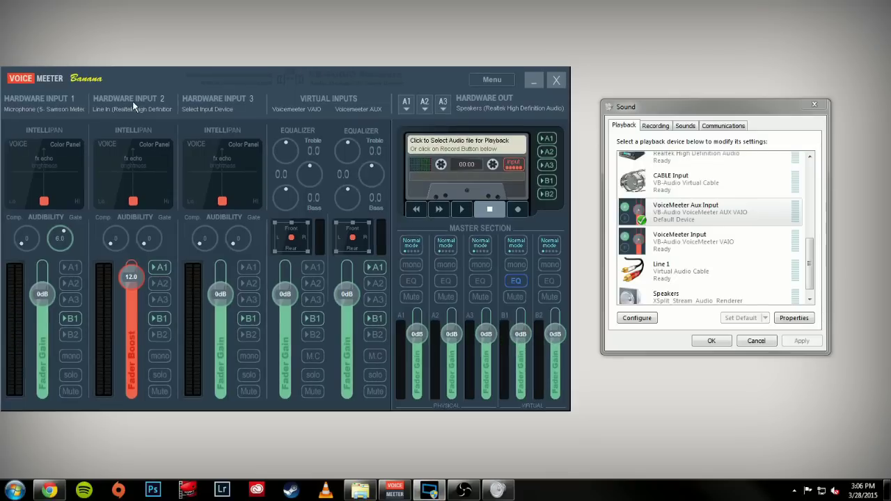
click(60, 109)
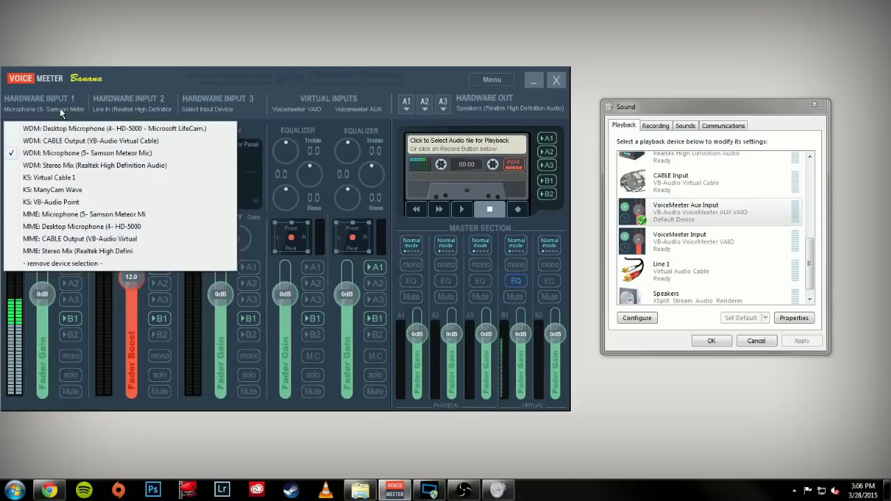
click(101, 110)
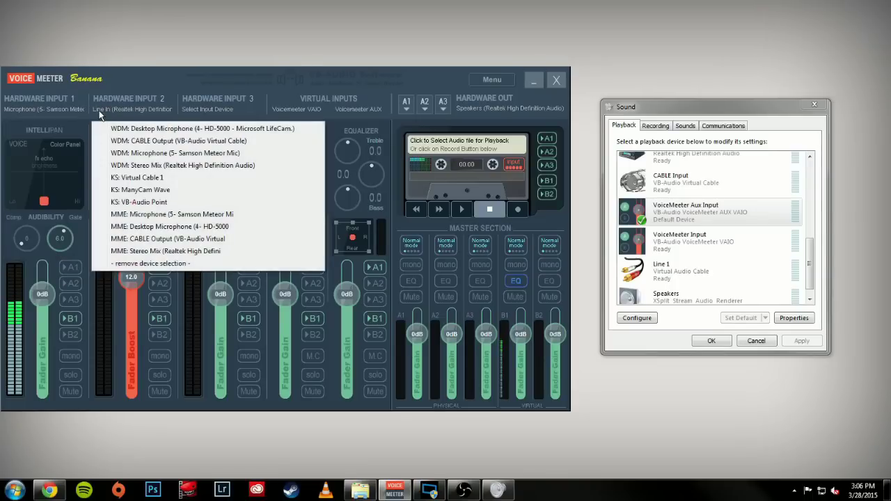
click(256, 110)
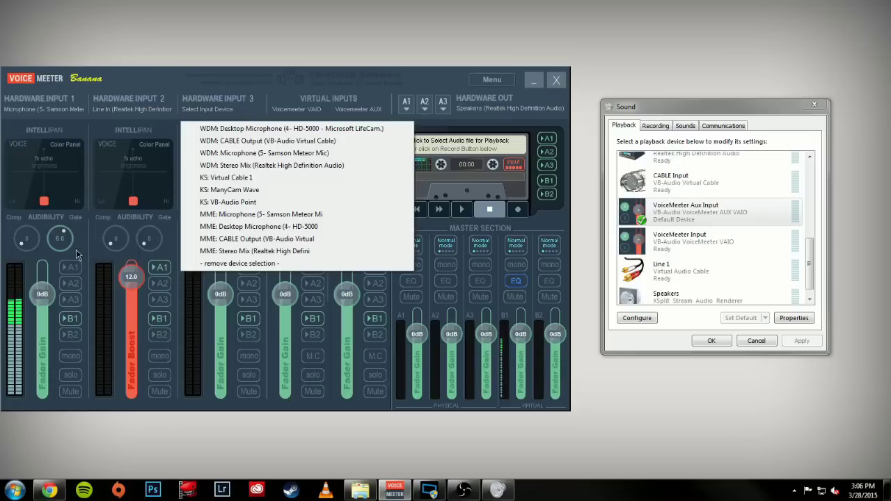
click(71, 184)
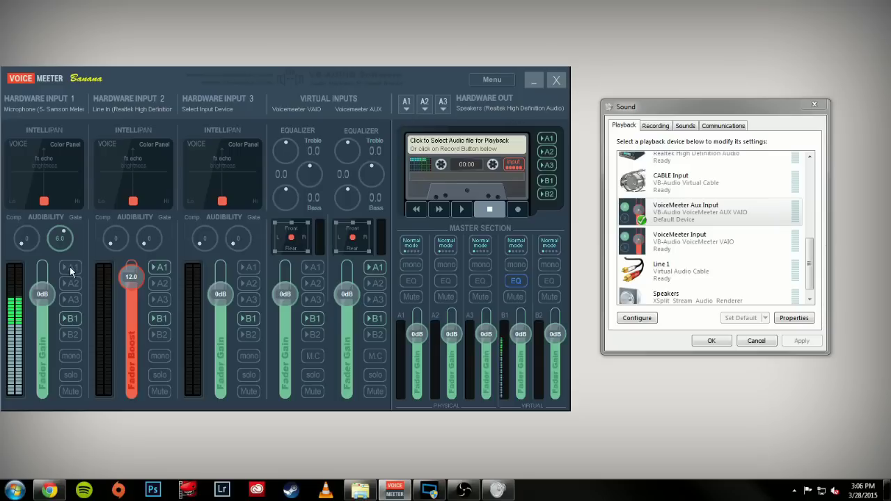
drag(44, 202, 61, 189)
Centre the Input 1 mic's pan, then toggle its B1 send and the B1 equalizer
double_click(59, 185)
click(68, 320)
click(521, 281)
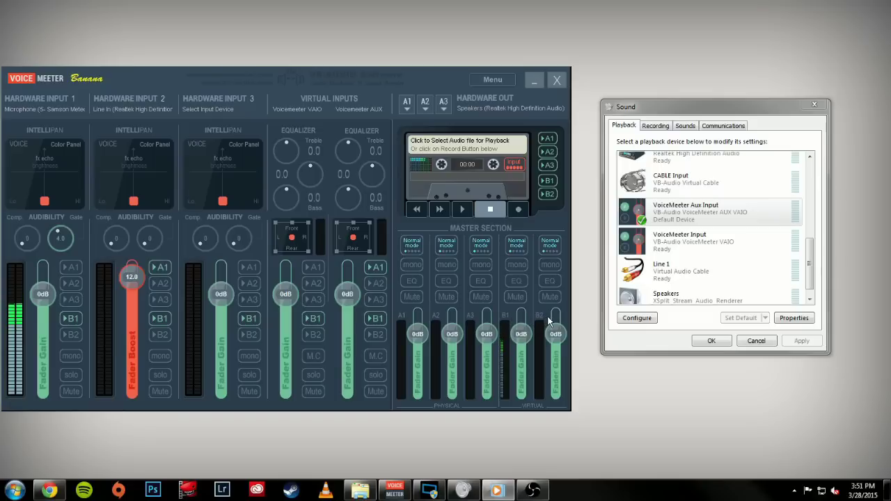
Set OBS Microphone/Auxiliary Audio Device to VoiceMeeter Output, save, and start Preview Stream
click(533, 491)
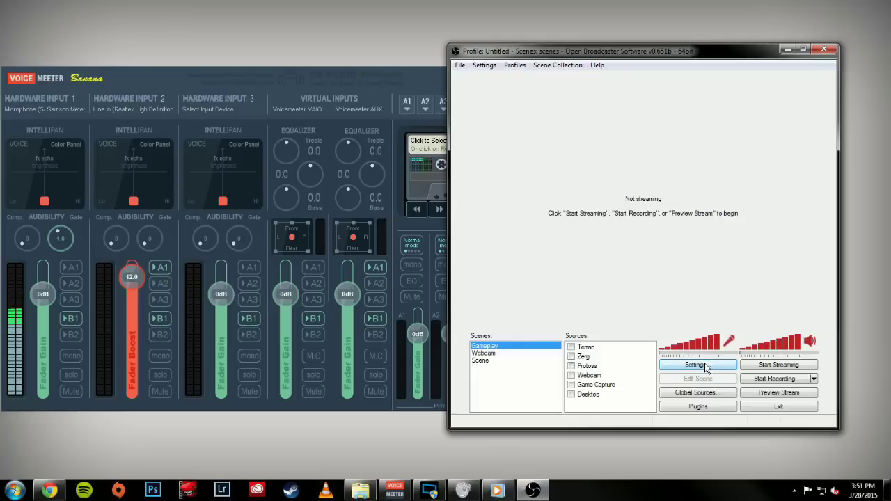
click(699, 366)
click(226, 104)
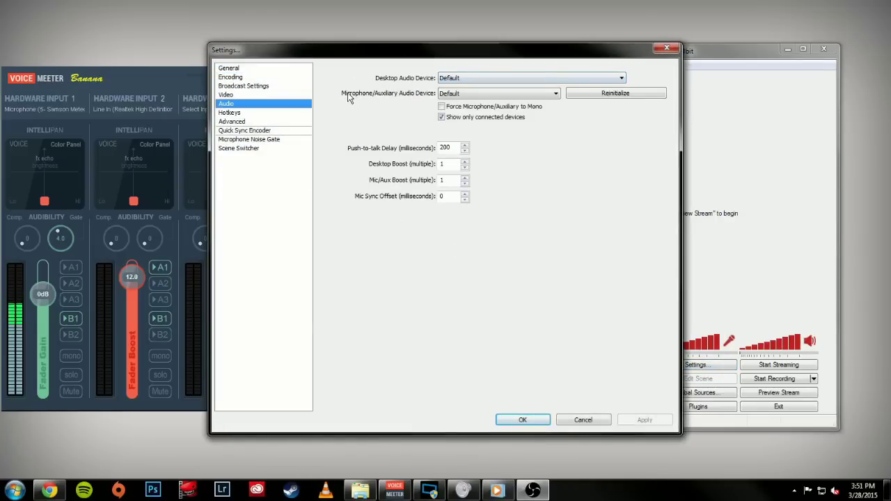
click(457, 93)
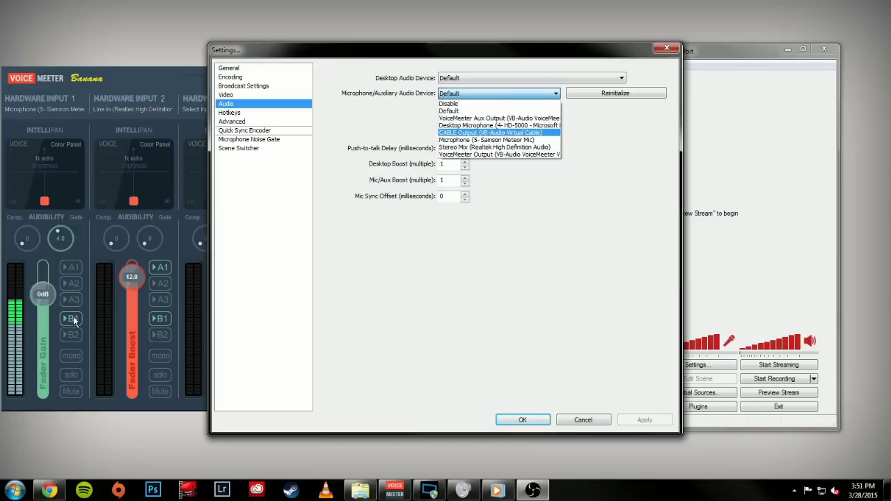
click(478, 154)
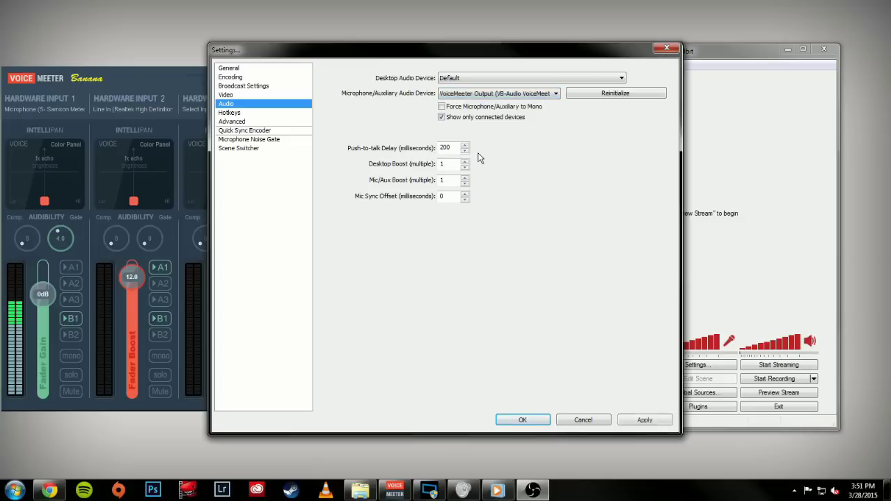
click(645, 421)
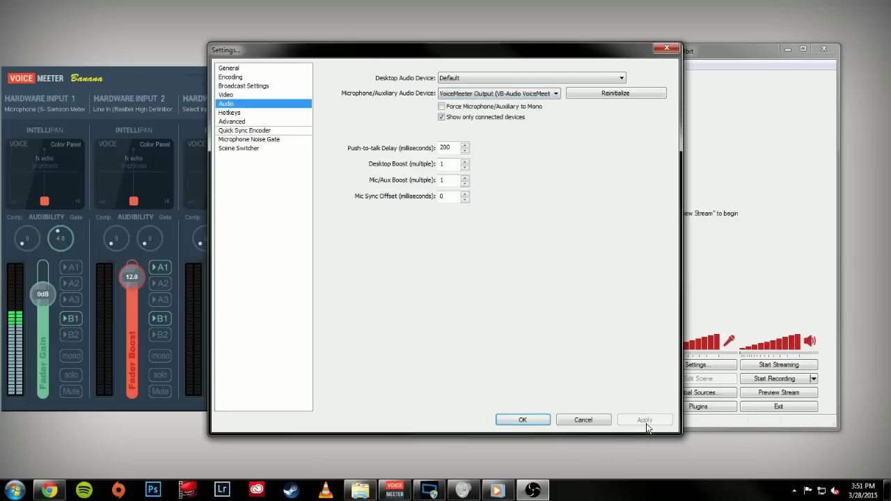
click(517, 422)
click(786, 393)
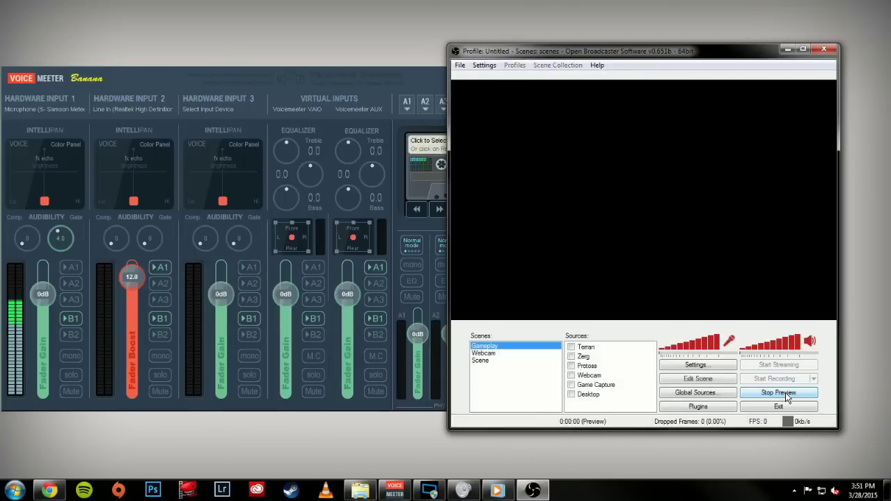
Mute OBS desktop audio, toggling it off and back on once, then stop the preview
click(810, 342)
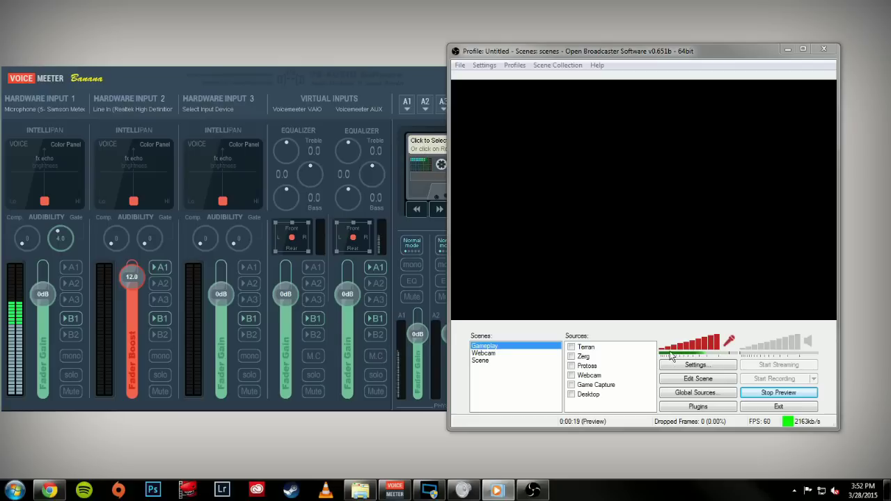
click(807, 341)
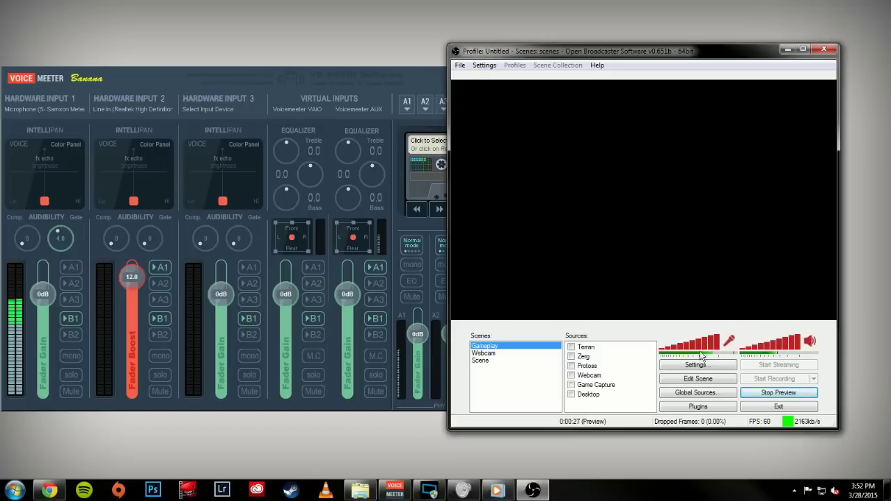
click(812, 341)
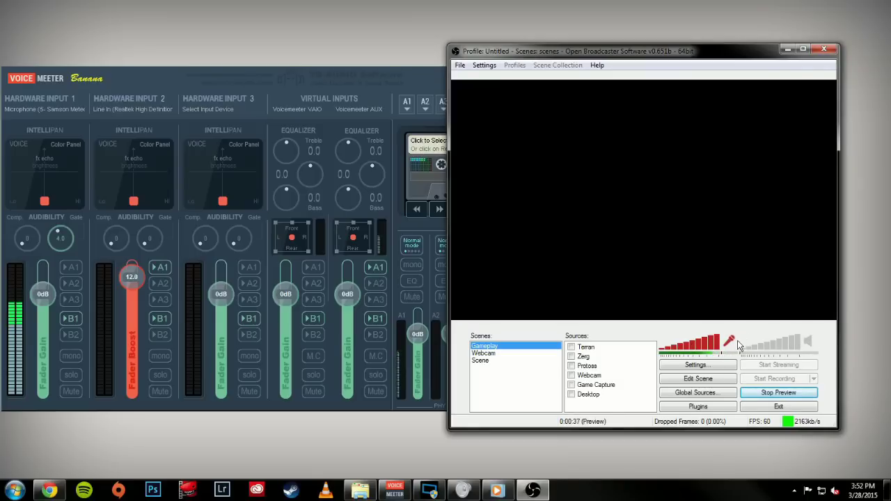
click(775, 394)
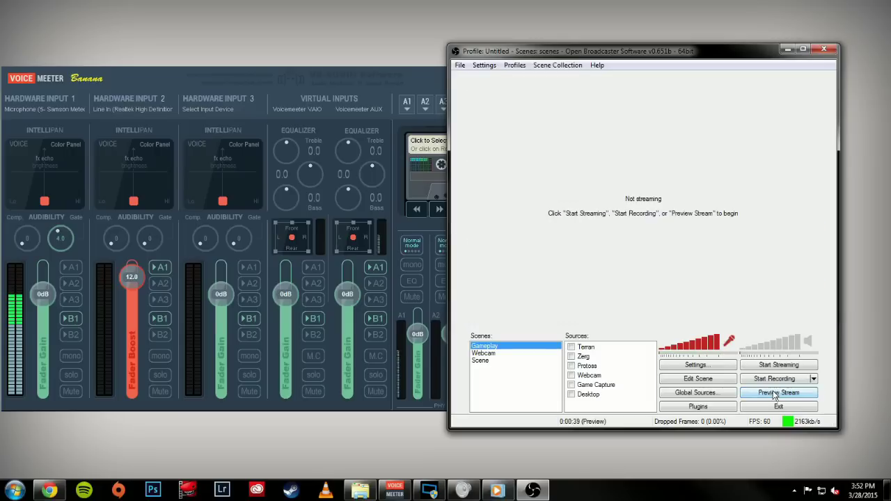
Switch from OBS to XSplit and set System Sound to None in its audio settings
click(788, 50)
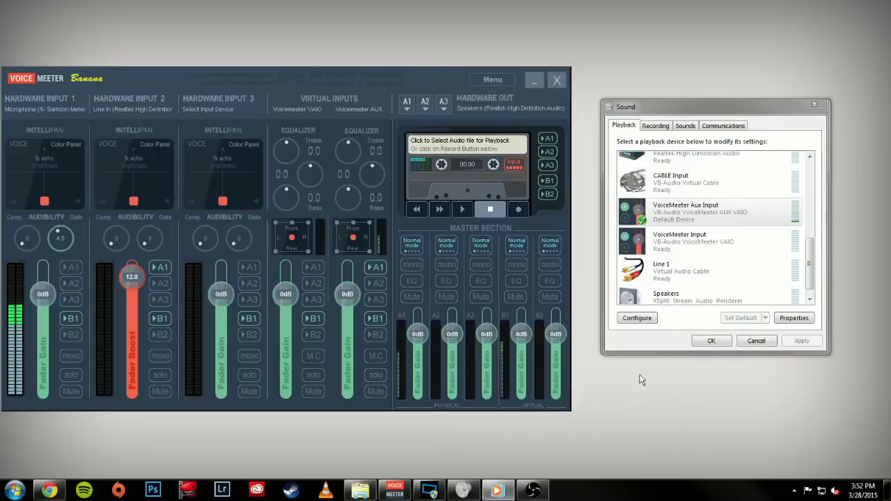
click(429, 491)
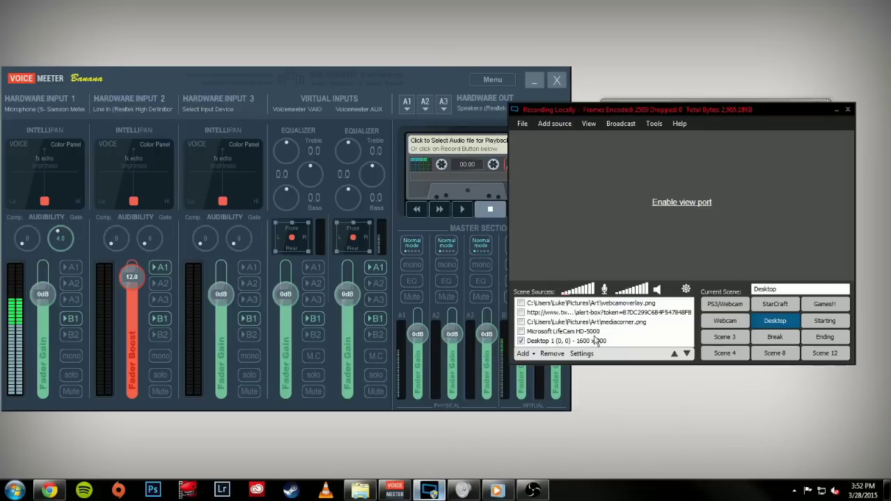
click(686, 288)
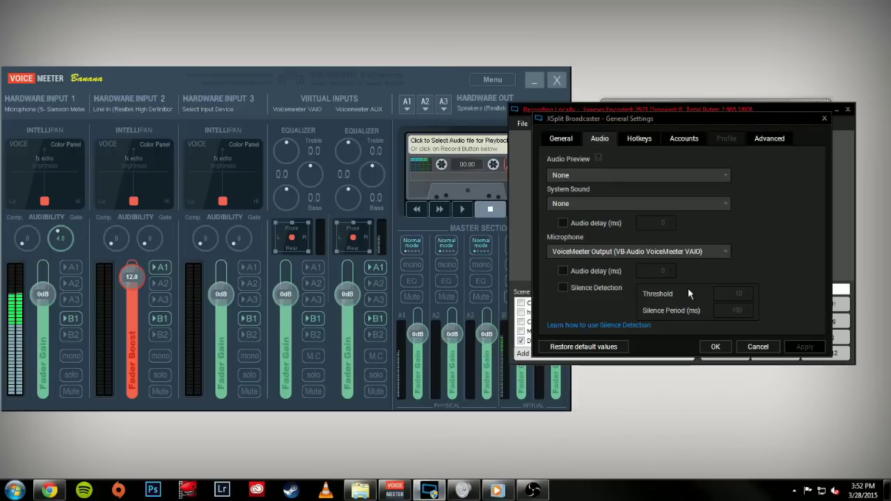
click(563, 204)
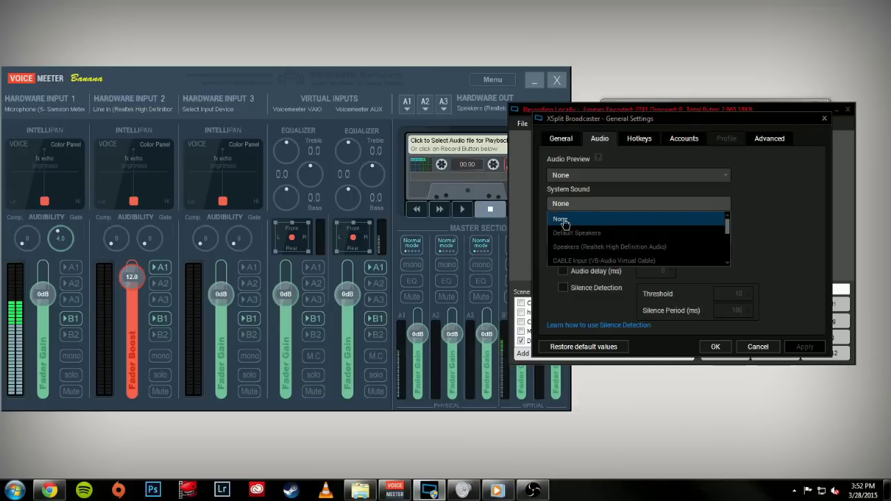
click(568, 220)
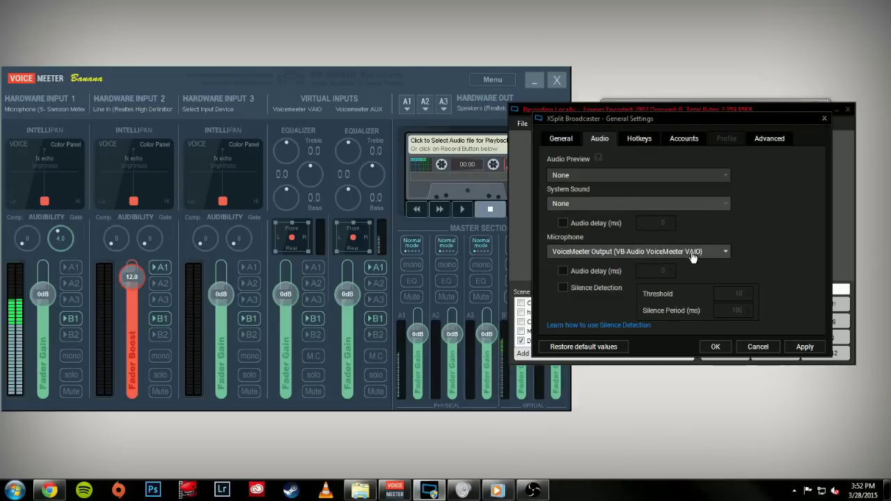
click(805, 347)
click(717, 347)
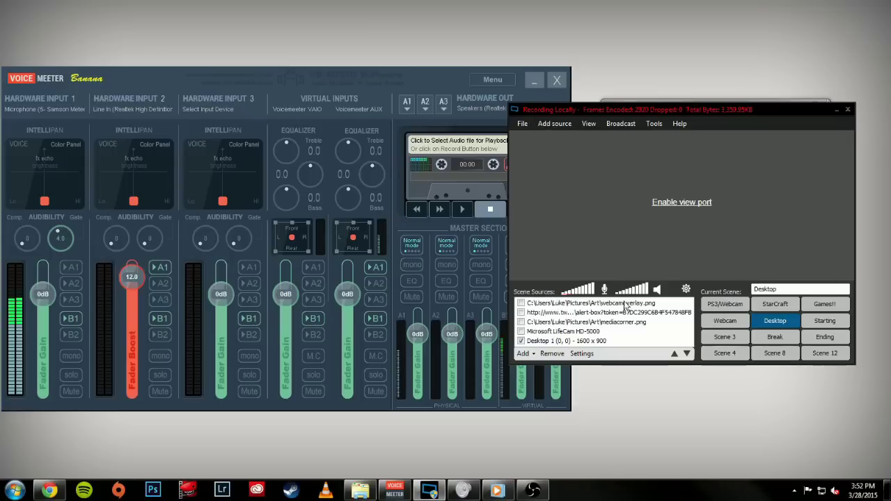